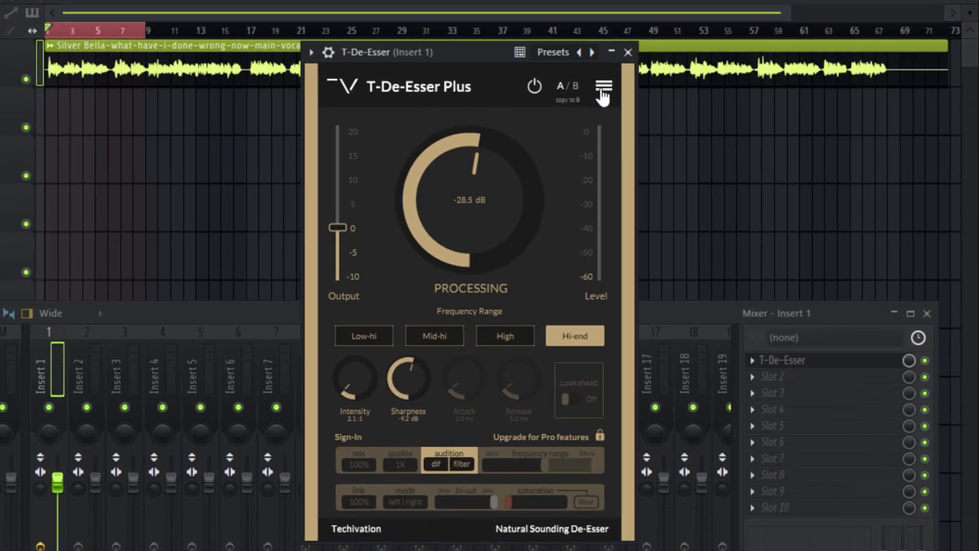
# Step: Review the T-De-Esser Plus options, including GUI scale, the standard presets and the T-De-Esser Pro presets
pyautogui.click(604, 86)
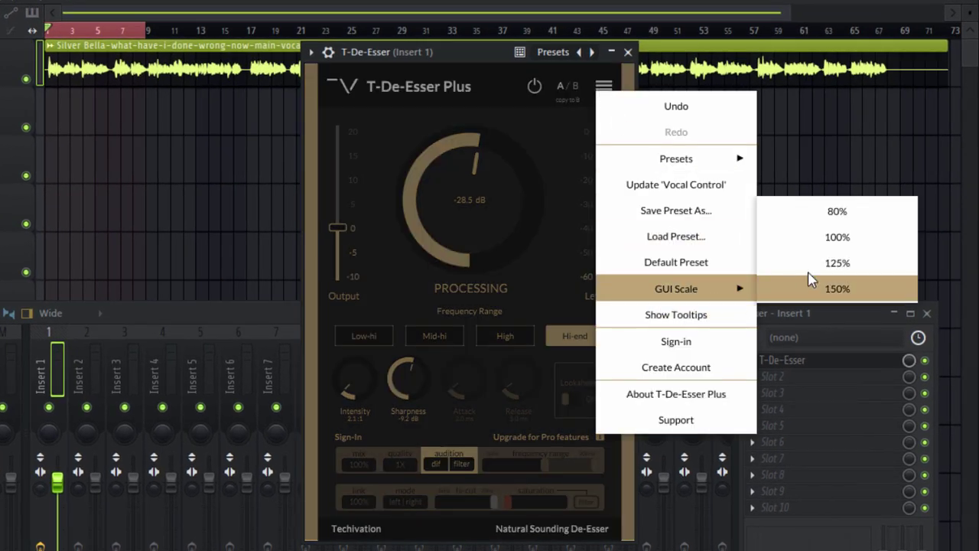
pyautogui.moveTo(743, 290)
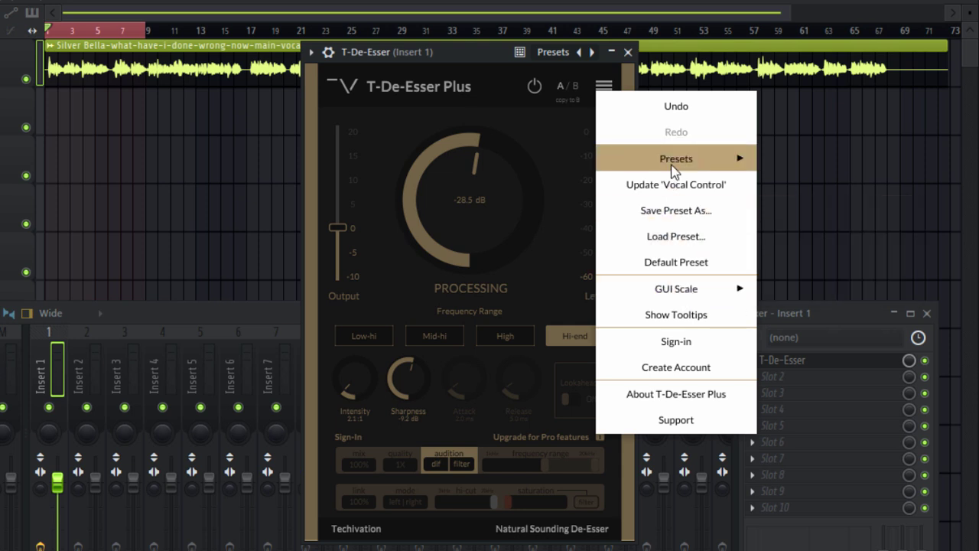
pyautogui.moveTo(615, 165)
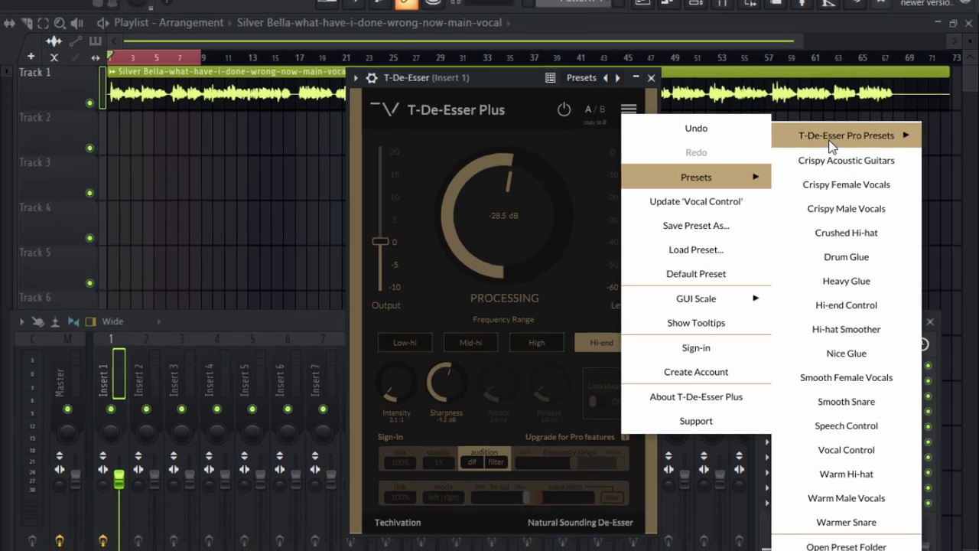
pyautogui.moveTo(795, 113)
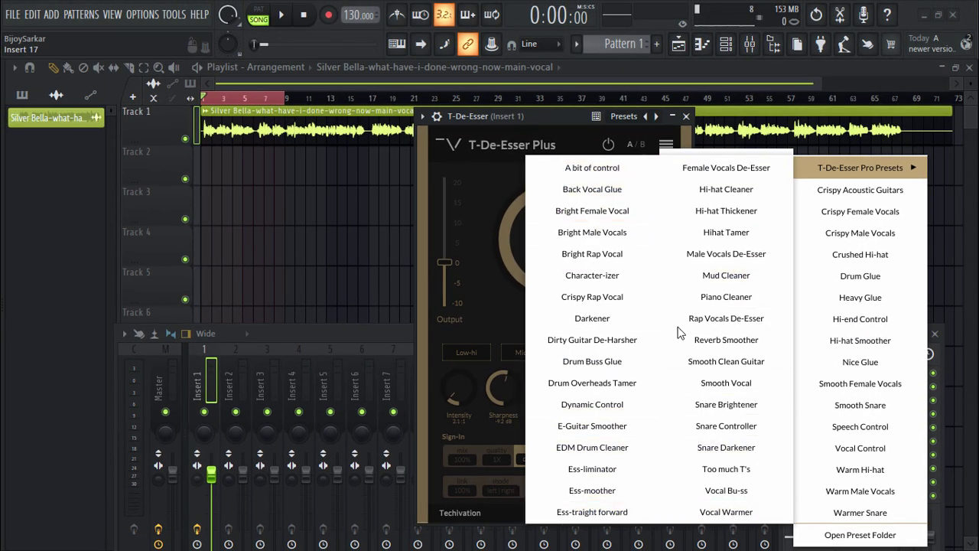
pyautogui.click(627, 153)
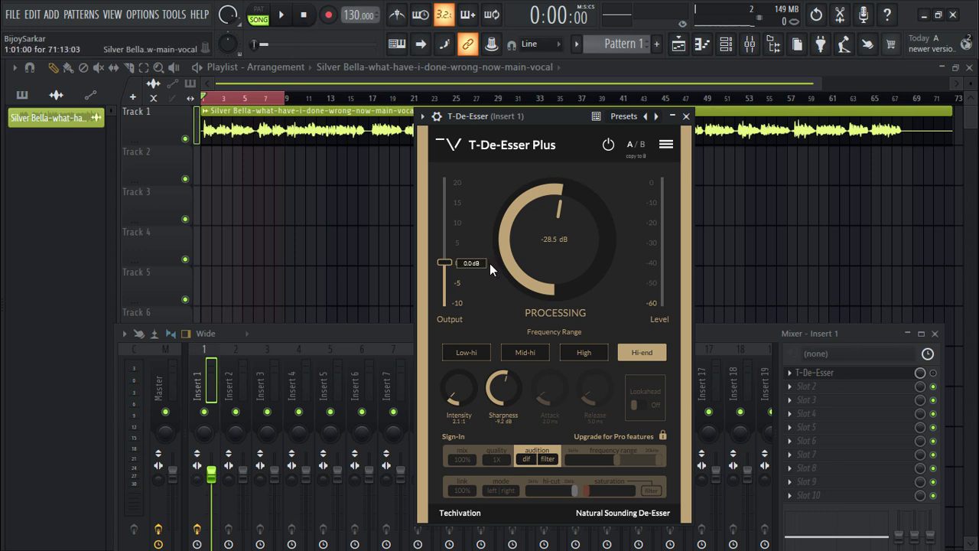
# Step: Play the vocal with T-De-Esser bypassed, and enable the effect in its mixer slot to play the vocal again for comparison
pyautogui.click(292, 18)
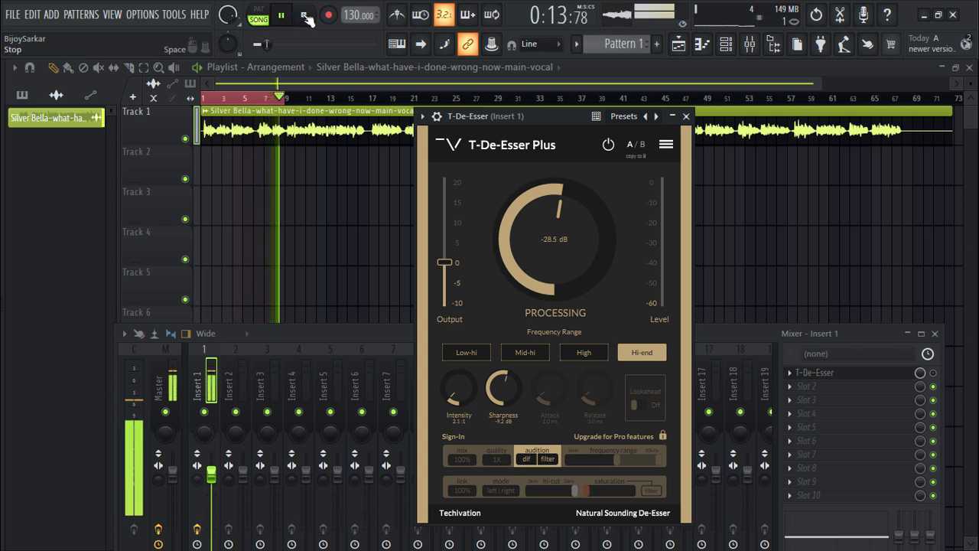
pyautogui.click(306, 16)
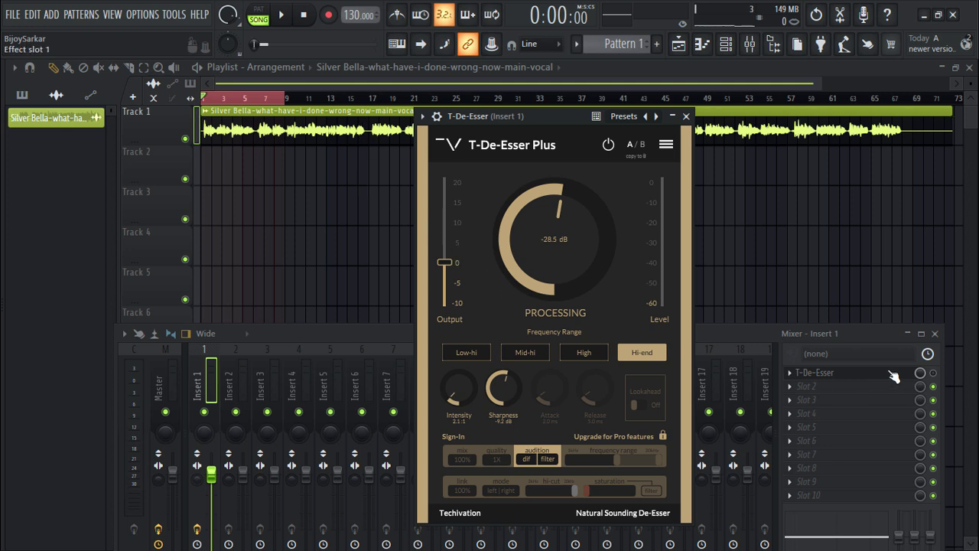
pyautogui.click(939, 377)
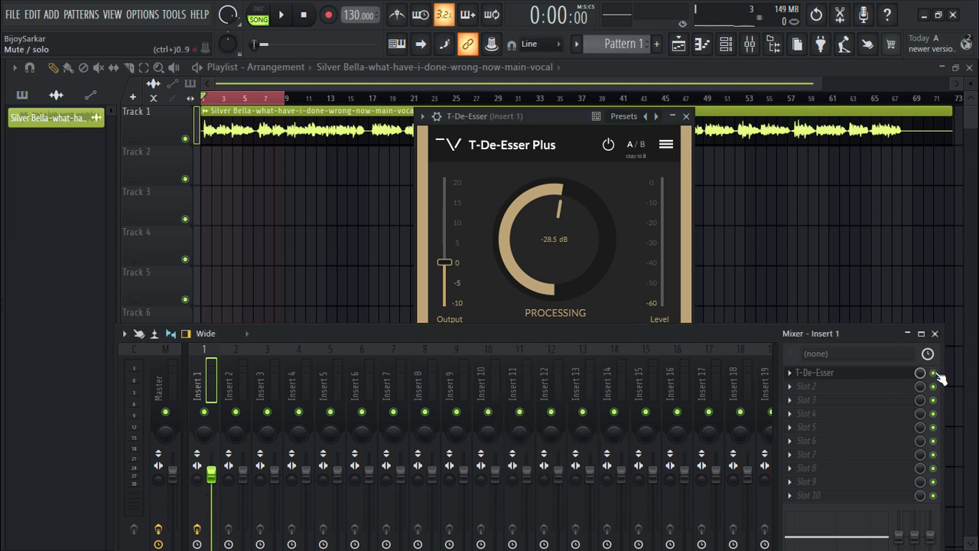
pyautogui.click(524, 115)
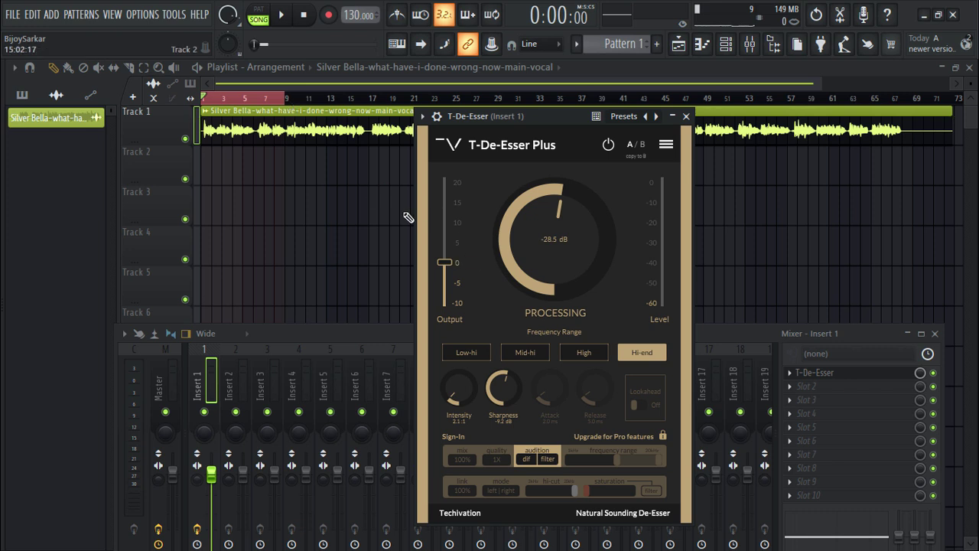
pyautogui.click(282, 17)
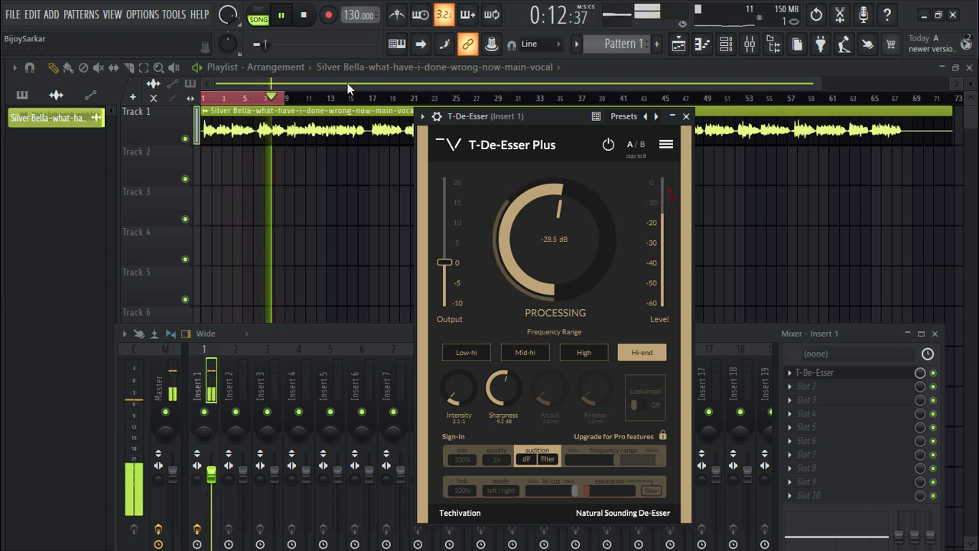
pyautogui.click(304, 16)
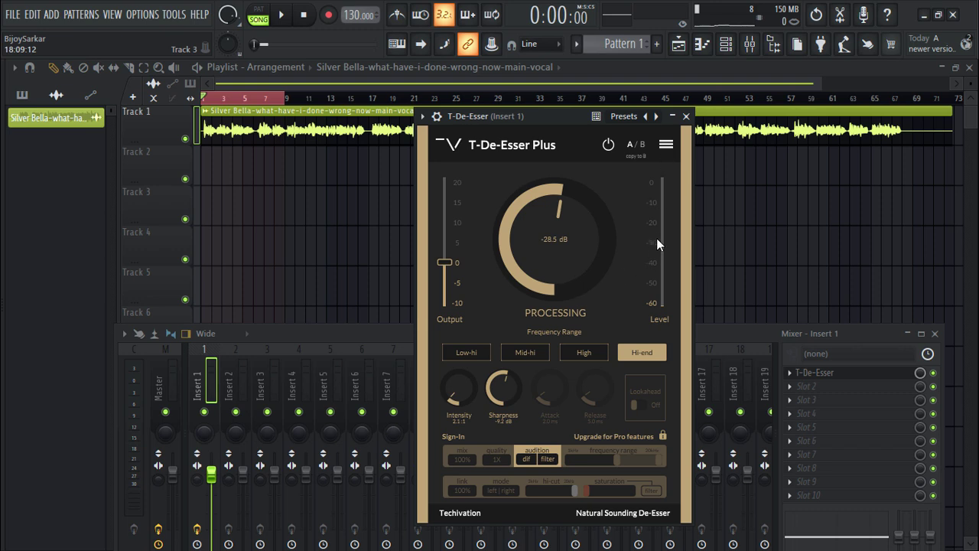
# Step: Load the Crispy Female Vocals preset in T-De-Esser and play the vocal from the start to audition it
pyautogui.click(667, 145)
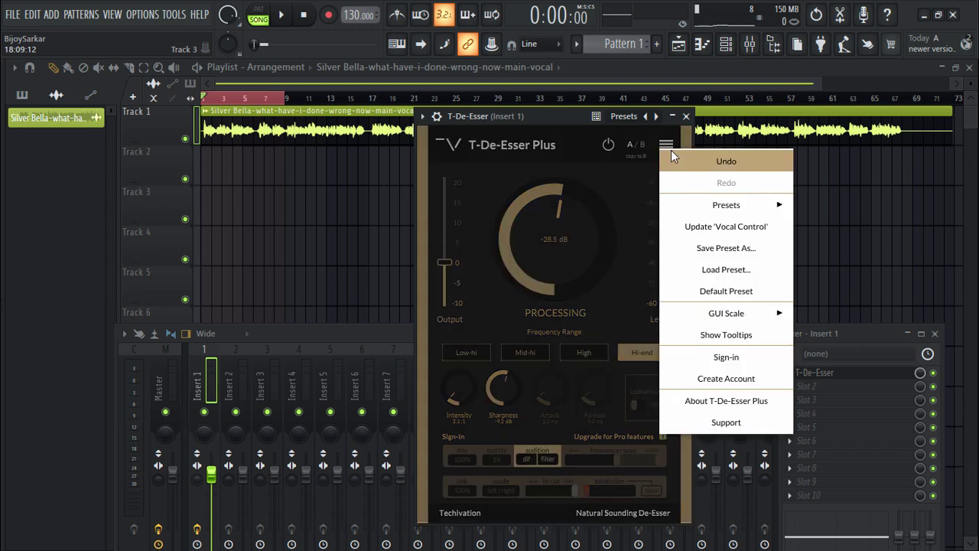
pyautogui.moveTo(716, 212)
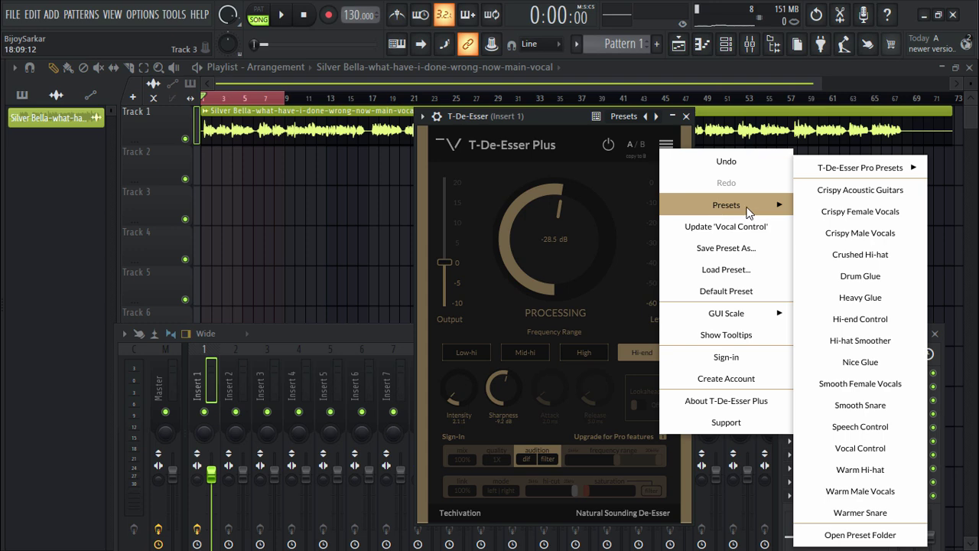
pyautogui.moveTo(836, 178)
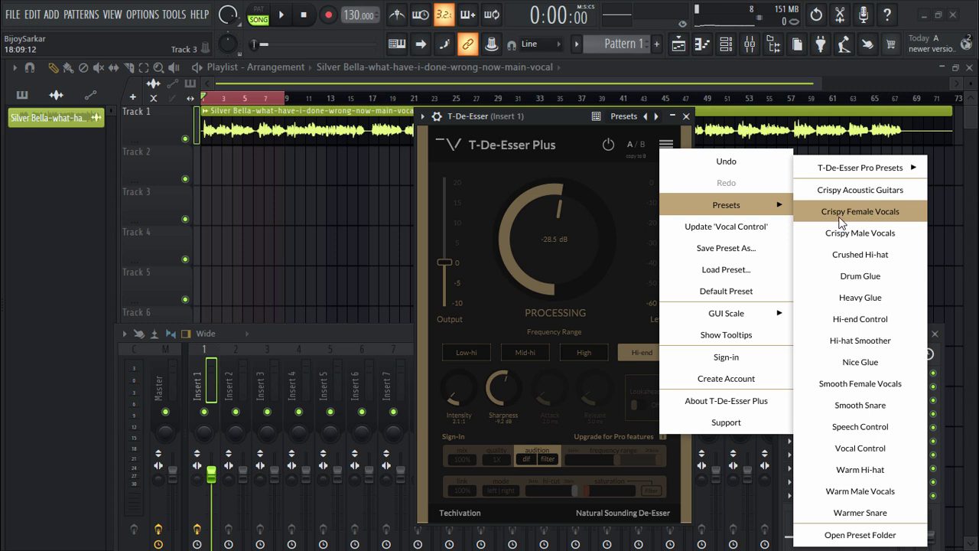
pyautogui.click(841, 217)
pyautogui.click(282, 15)
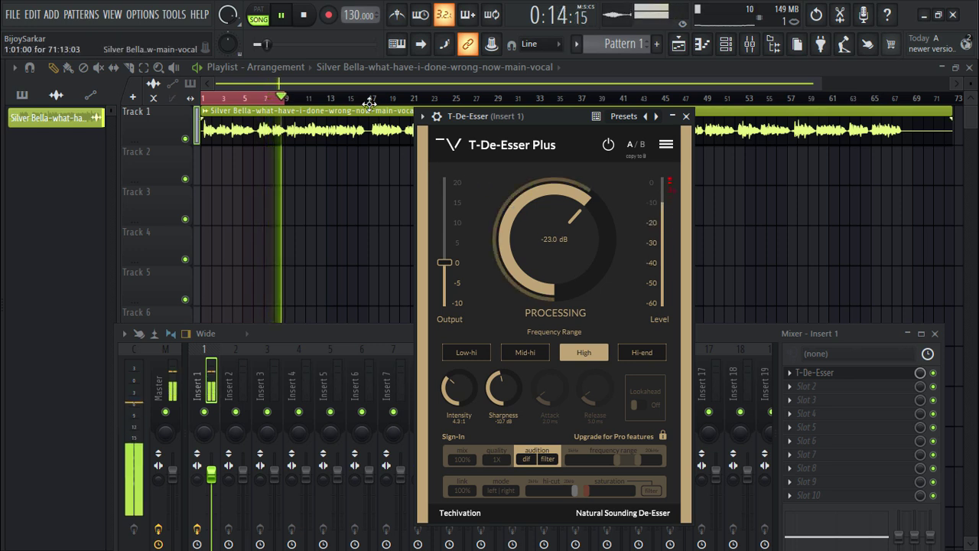
pyautogui.click(305, 15)
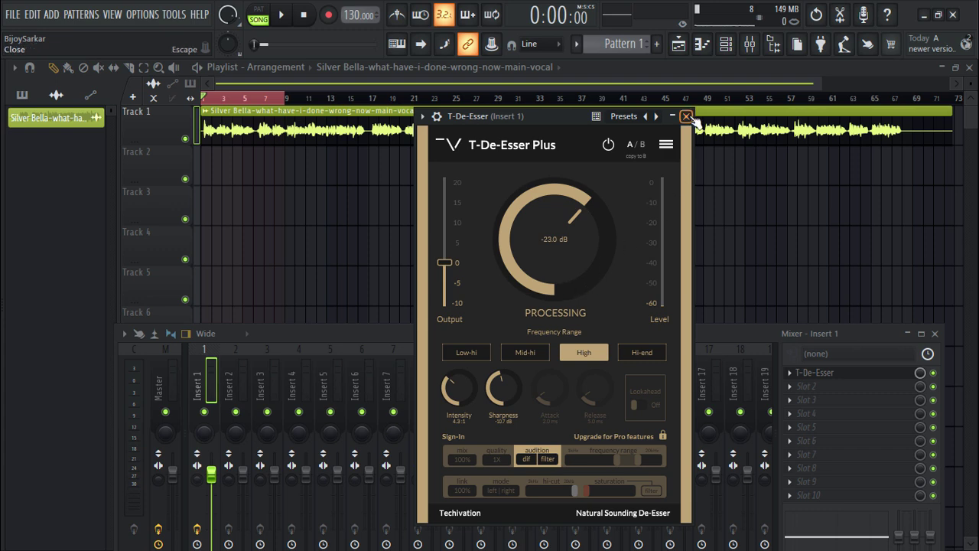
# Step: Add Silk Vocal Stereo to effect slot 2 of Insert 1 and load its DeEsser Female preset
pyautogui.click(792, 389)
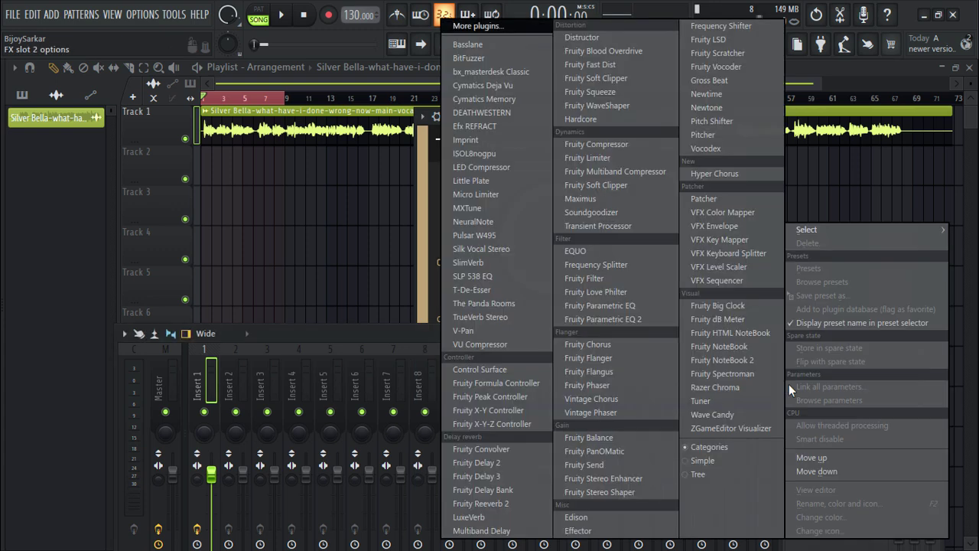
pyautogui.moveTo(840, 228)
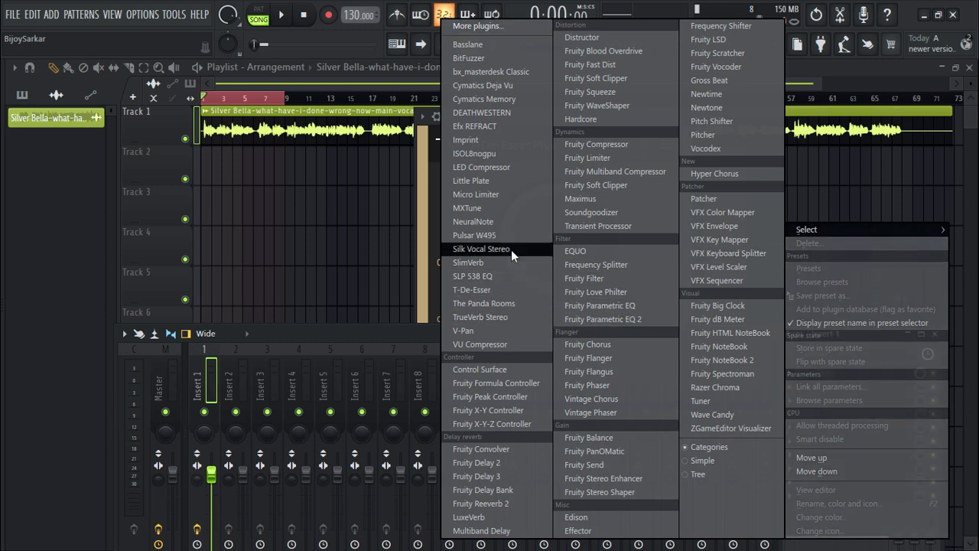
pyautogui.click(511, 250)
pyautogui.moveTo(394, 184); pyautogui.dragTo(576, 144)
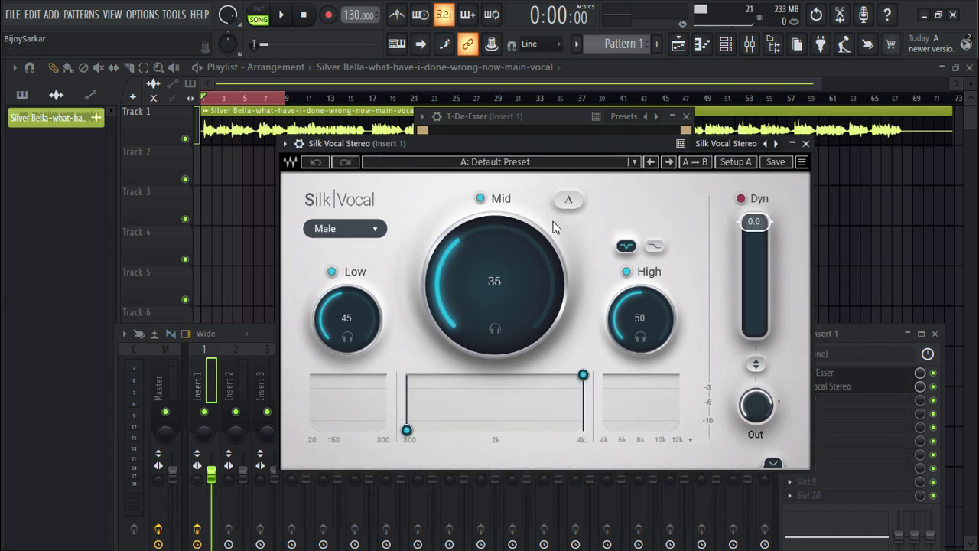
pyautogui.click(523, 170)
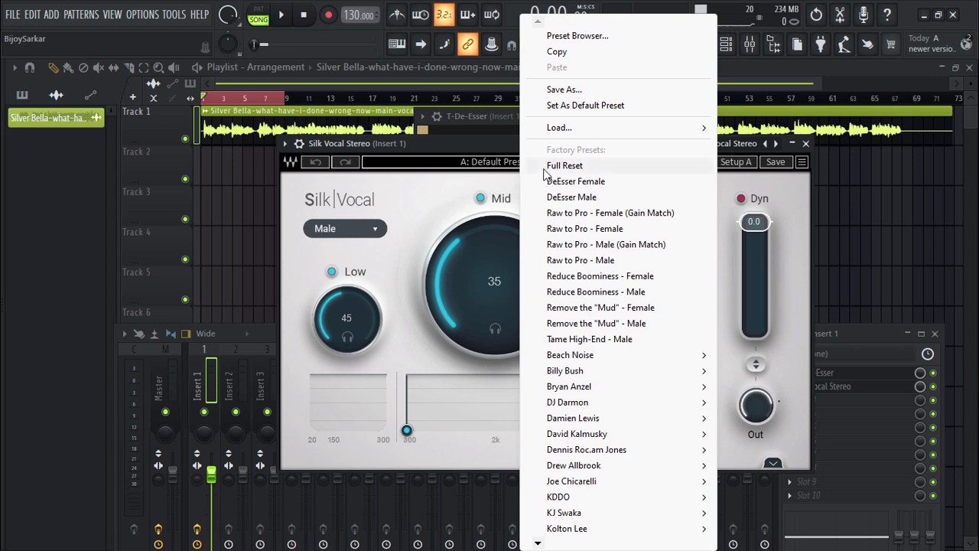
pyautogui.click(602, 184)
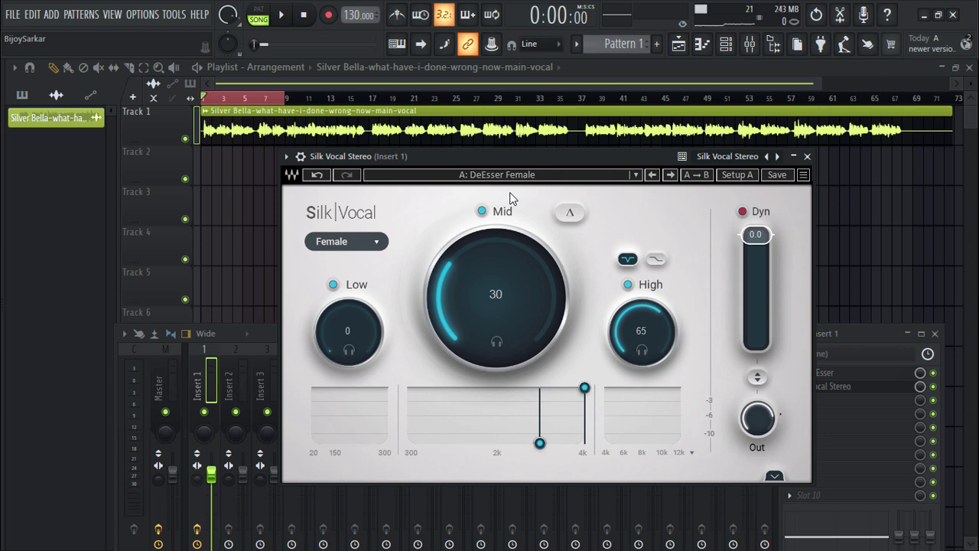
# Step: Bypass both T-De-Esser and Silk Vocal Stereo on Insert 1 and play the unprocessed vocal
pyautogui.click(933, 386)
pyautogui.click(933, 373)
pyautogui.click(282, 15)
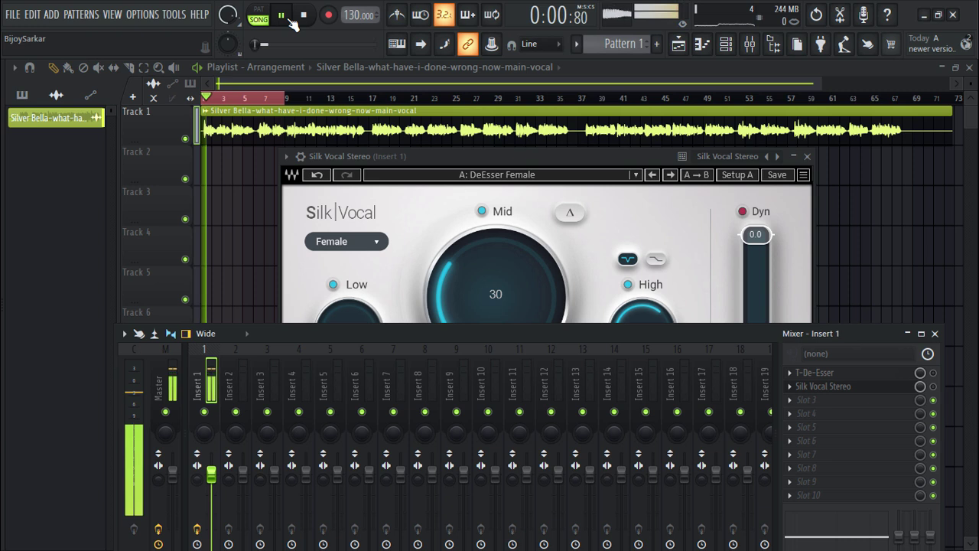
pyautogui.click(417, 158)
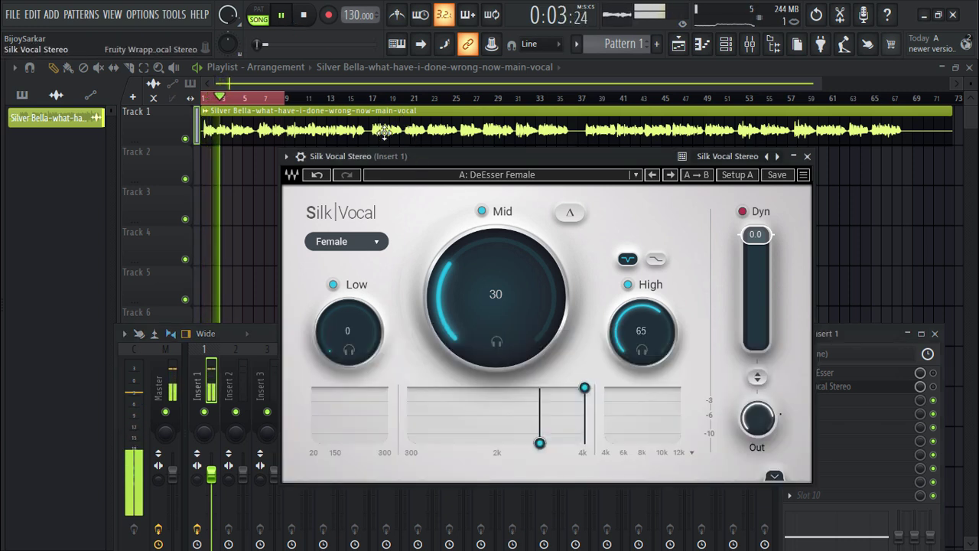
pyautogui.click(302, 16)
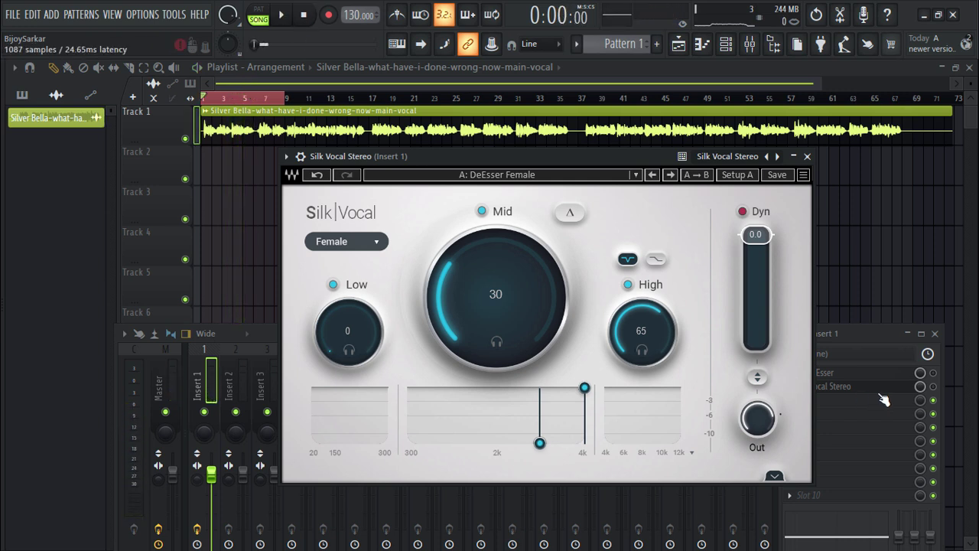
# Step: Enable Silk Vocal Stereo alone on Insert 1 and play the vocal through its DeEsser Female preset
pyautogui.click(929, 393)
pyautogui.click(486, 158)
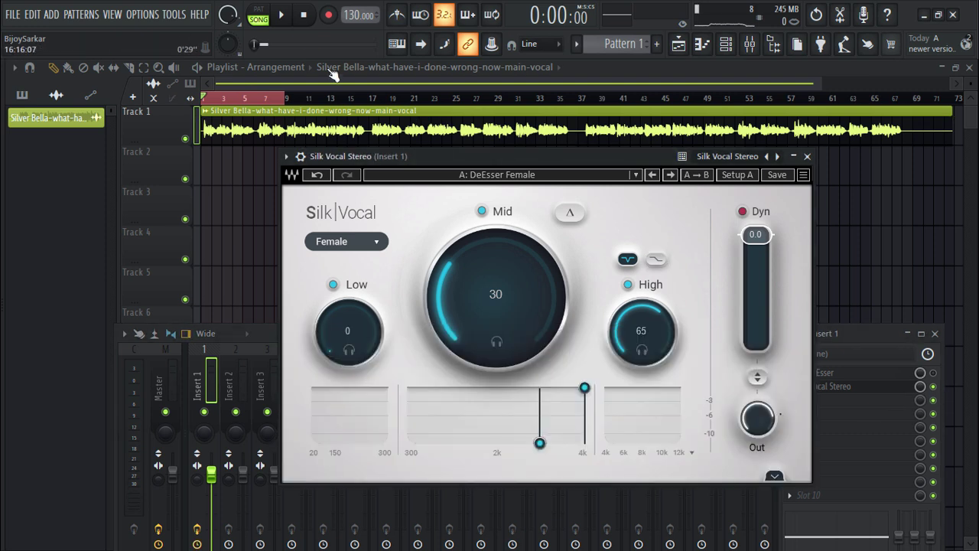
pyautogui.click(283, 16)
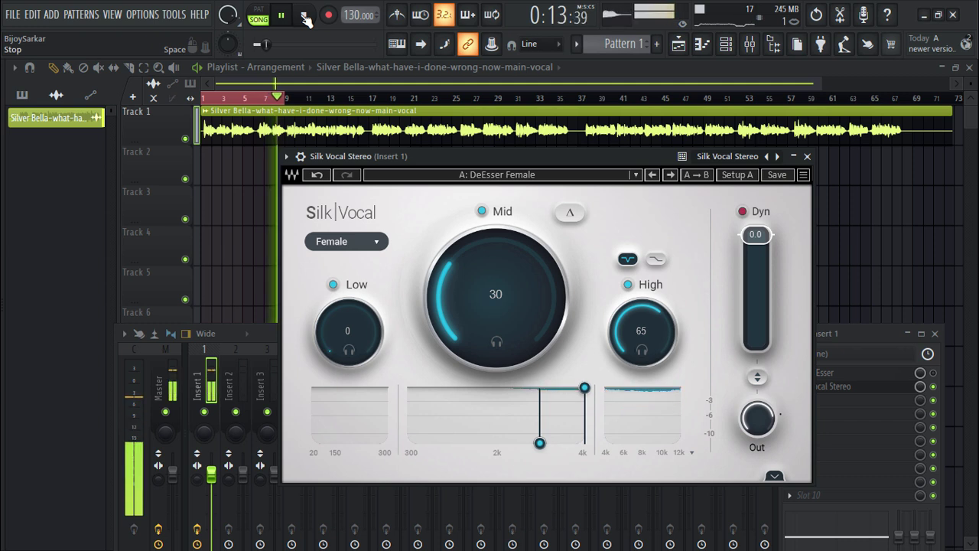
pyautogui.click(305, 18)
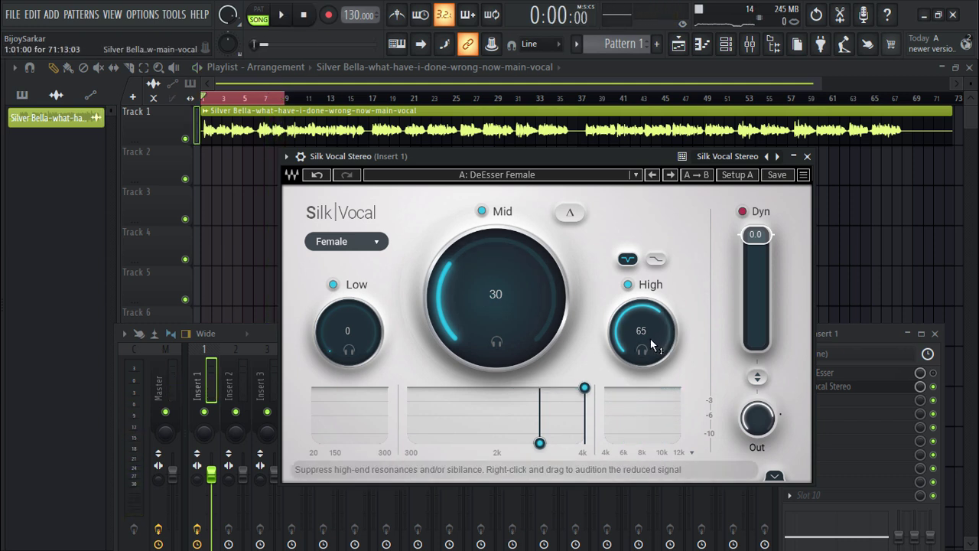
# Step: Bypass Silk Vocal Stereo with its window closed and add Fruity Parametric EQ 2 to effect slot 3 of Insert 1
pyautogui.moveTo(644, 156); pyautogui.dragTo(549, 208)
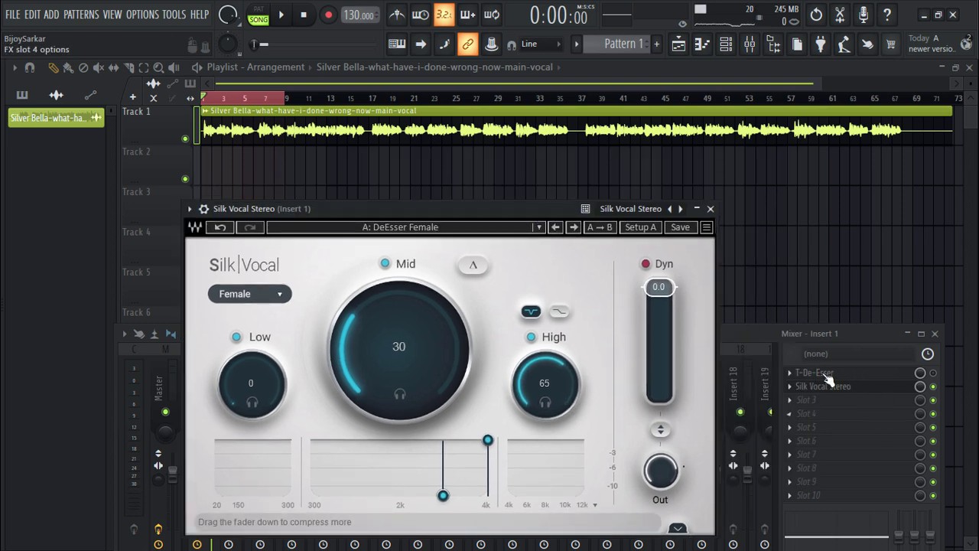
pyautogui.moveTo(363, 212); pyautogui.dragTo(473, 178)
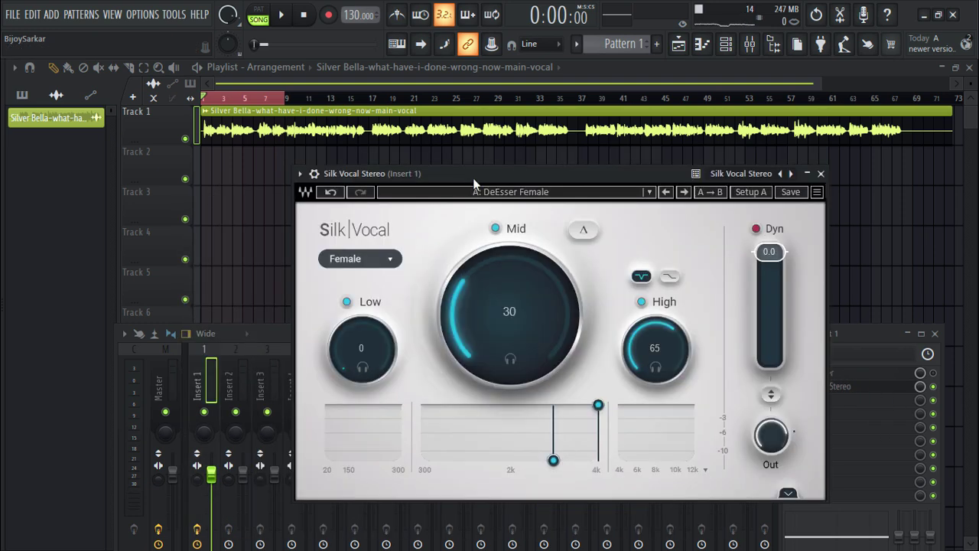
pyautogui.click(821, 173)
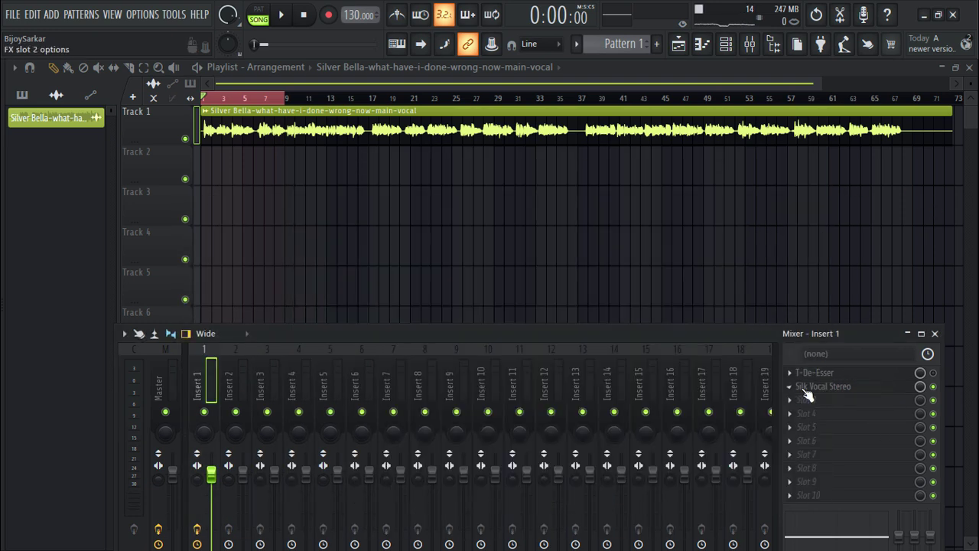
pyautogui.click(936, 377)
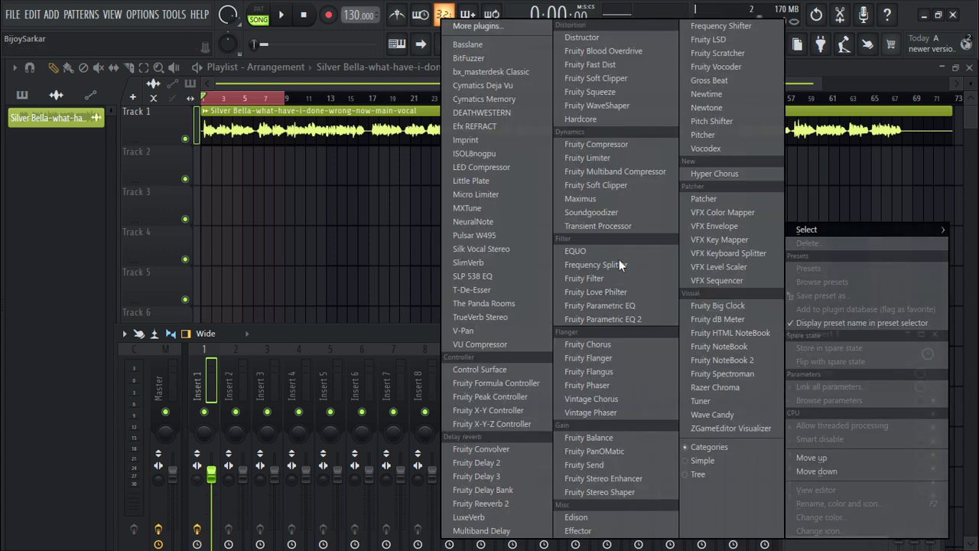
pyautogui.click(617, 319)
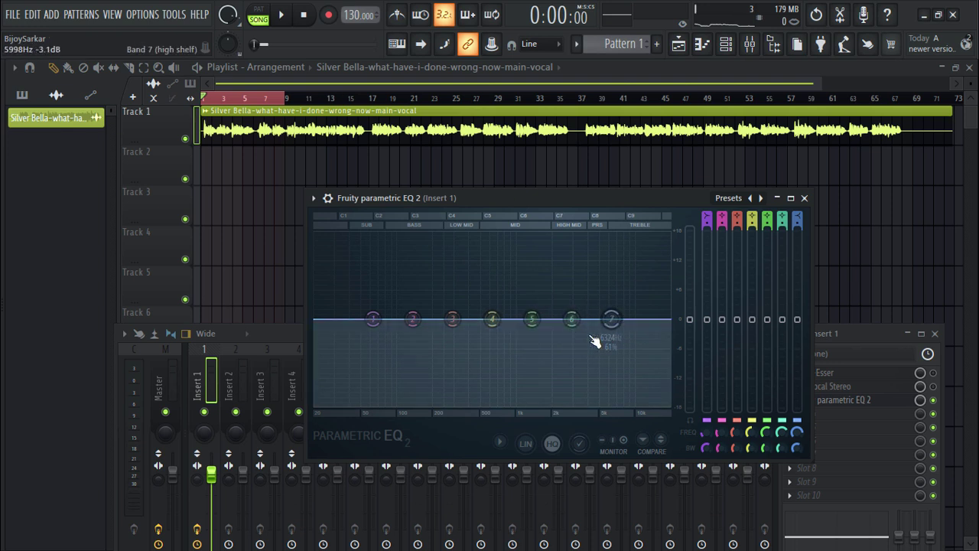
# Step: Play the vocal to check its spectrum in the EQ, and lower the band 7 high shelf by about 5 dB near 5 kHz
pyautogui.click(281, 15)
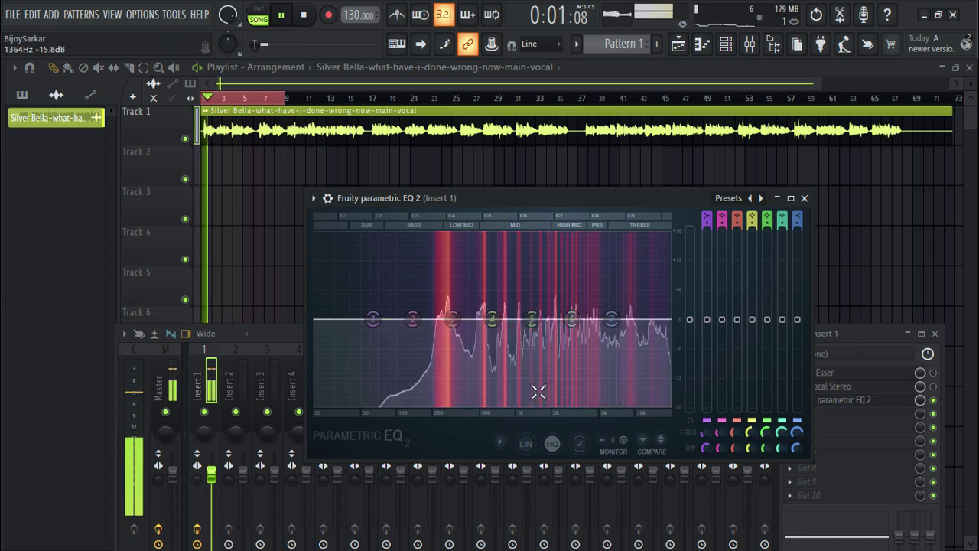
pyautogui.click(308, 18)
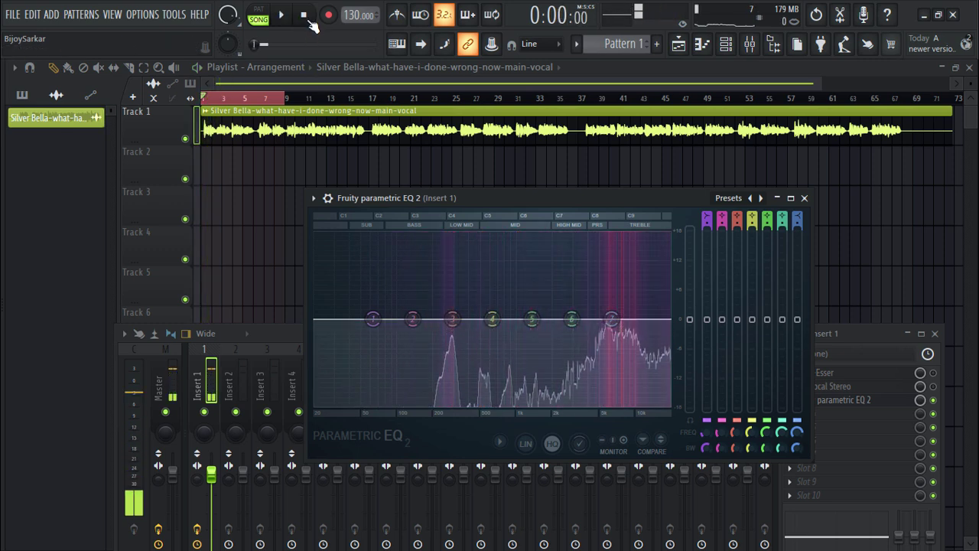
pyautogui.moveTo(623, 321); pyautogui.dragTo(612, 344)
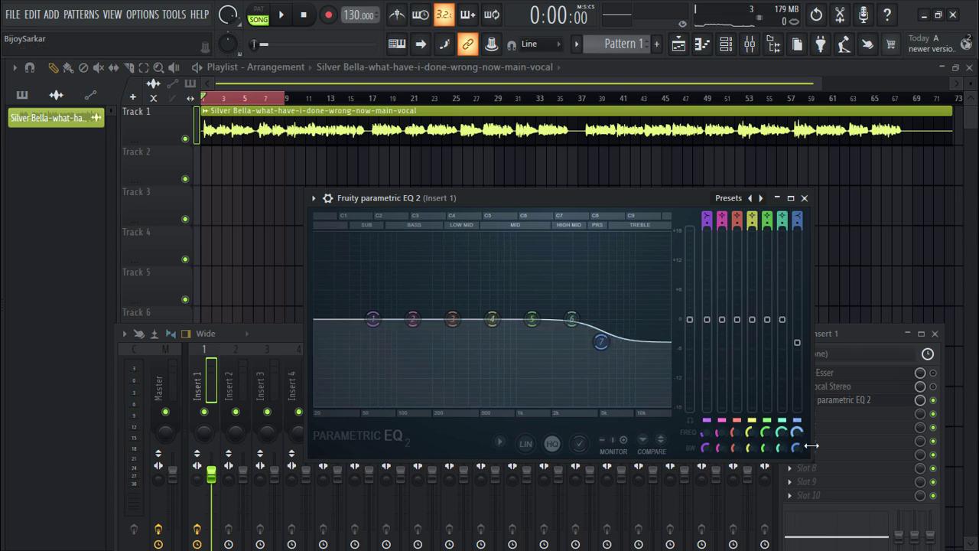
# Step: Shape the EQ into the Deesser preset curve, with band 7's high shelf lowered about 3 dB near 2 kHz and a band 6 dip near 7 kHz
pyautogui.scroll(-5, 615, 352)
pyautogui.moveTo(616, 352); pyautogui.dragTo(583, 325)
pyautogui.press('space')
pyautogui.moveTo(553, 340); pyautogui.dragTo(594, 325)
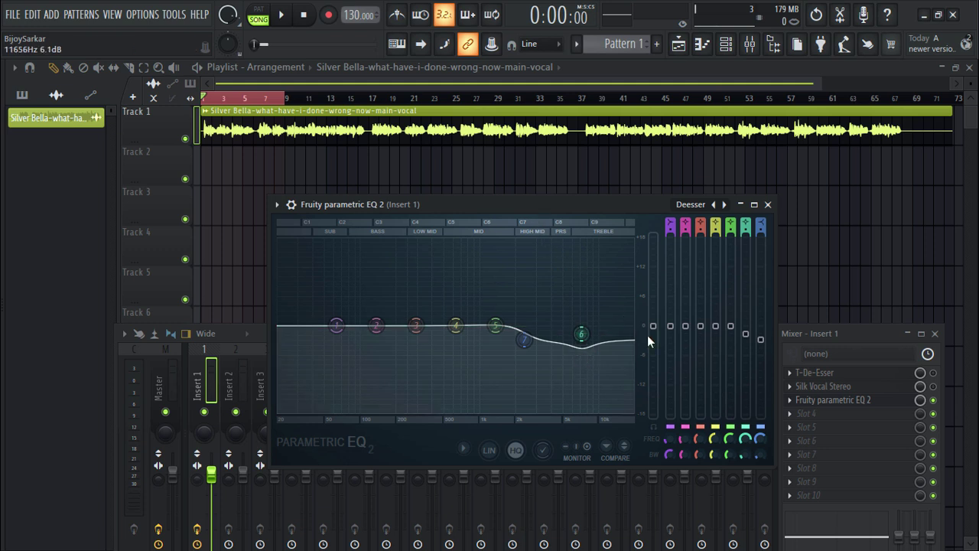
# Step: Bypass Fruity Parametric EQ 2 on Insert 1 and play the unprocessed vocal from the start for comparison
pyautogui.click(933, 400)
pyautogui.click(538, 205)
pyautogui.click(281, 16)
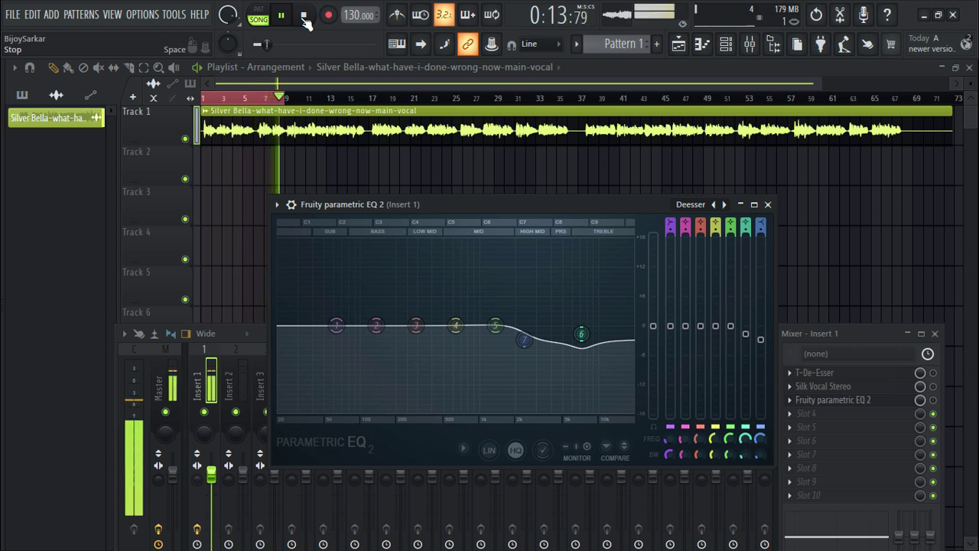
pyautogui.click(304, 19)
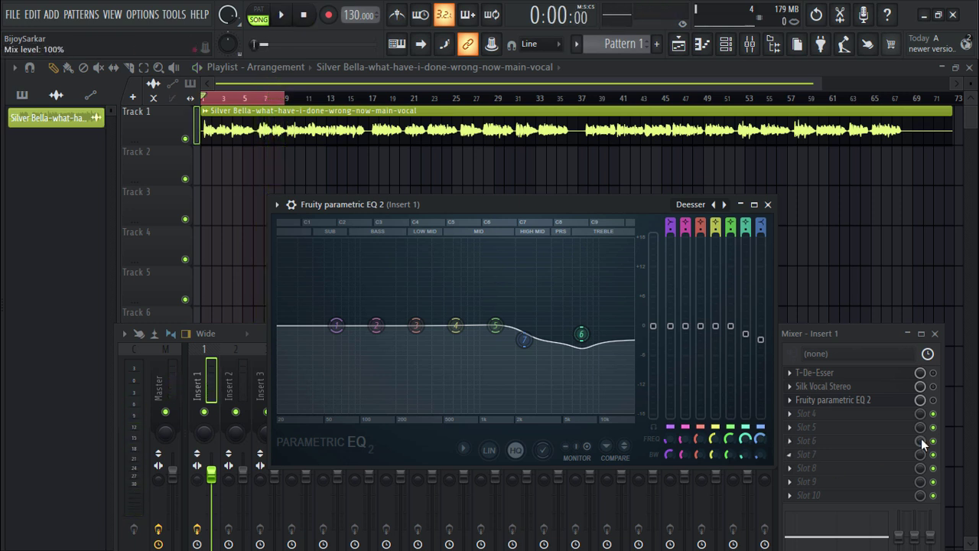
# Step: Enable Fruity Parametric EQ 2 on Insert 1 and play the vocal through the Deesser curve
pyautogui.click(933, 399)
pyautogui.click(578, 213)
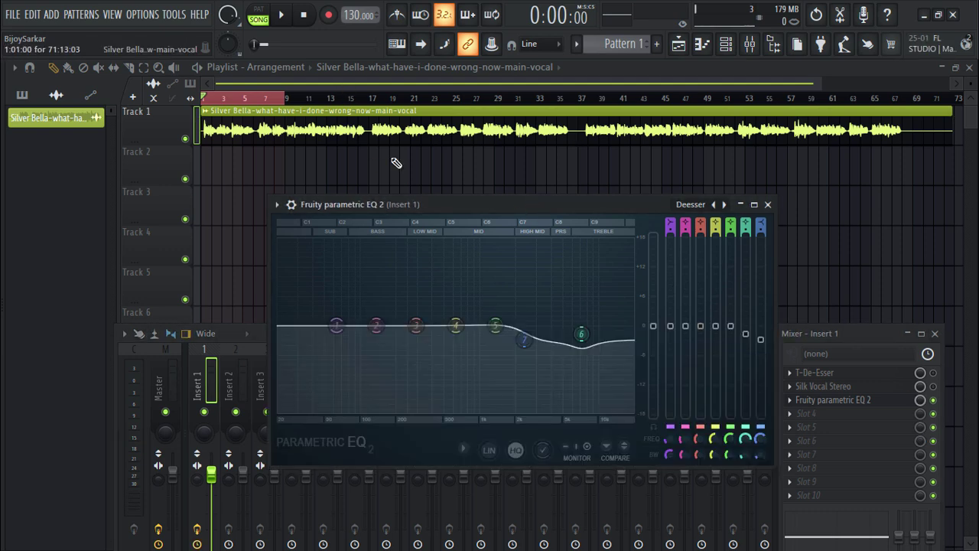
pyautogui.click(281, 14)
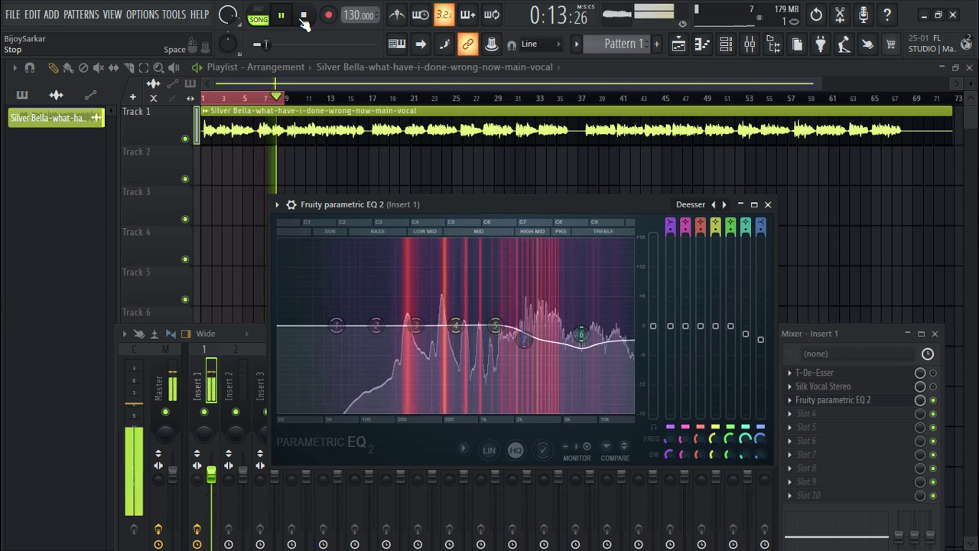
pyautogui.press('space')
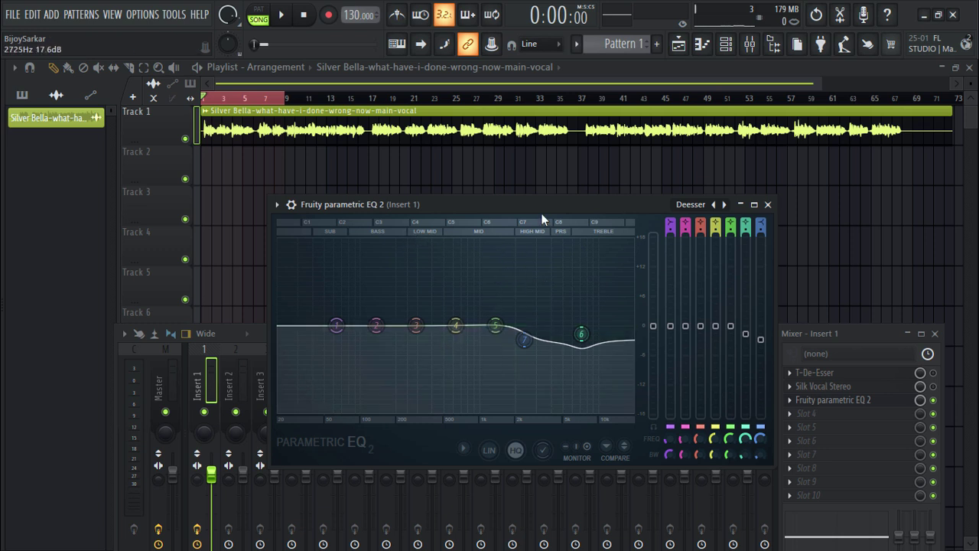
pyautogui.moveTo(540, 210); pyautogui.dragTo(544, 202)
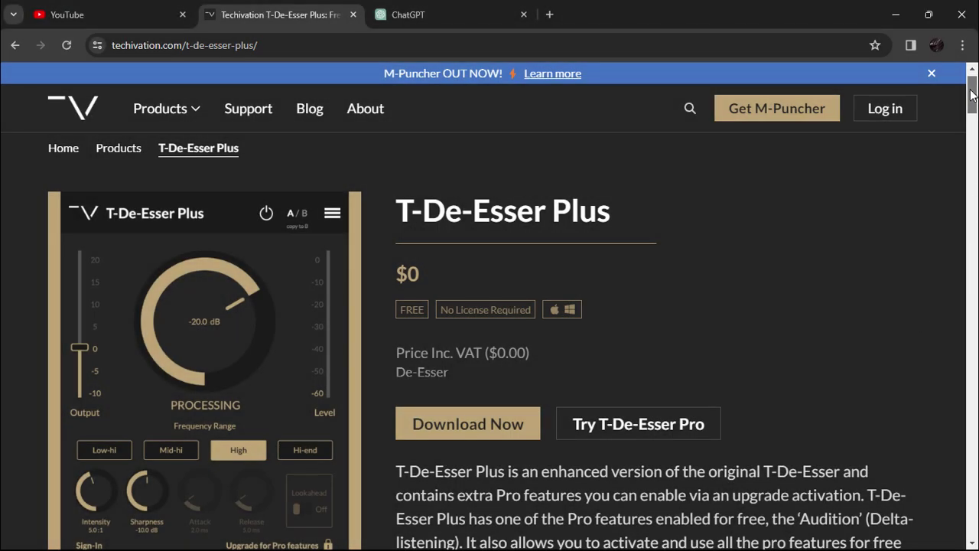
# Step: Switch to the browser, request the T-De-Esser Plus download on Techivation's product page and submit the account registration form
pyautogui.scroll(-1, 973, 111)
pyautogui.moveTo(973, 113); pyautogui.dragTo(973, 112)
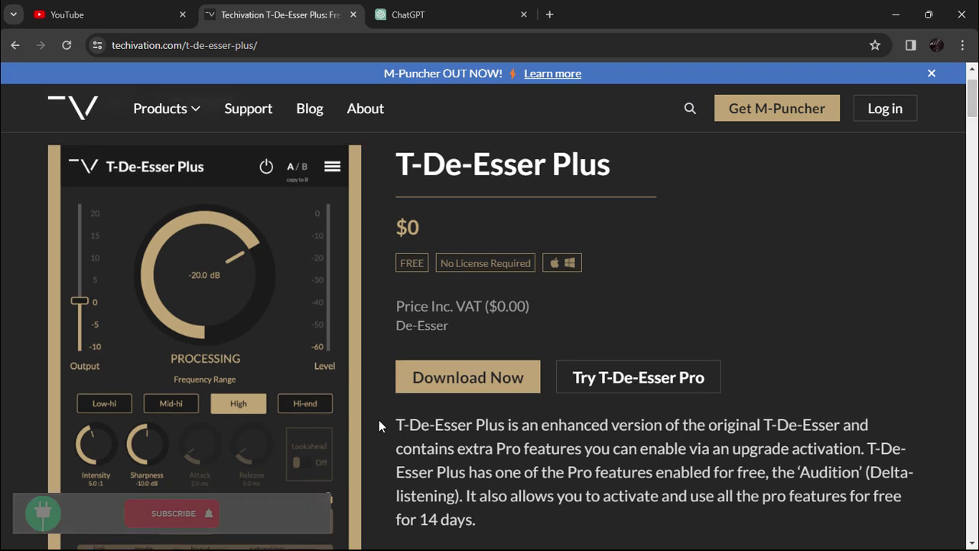
pyautogui.click(471, 382)
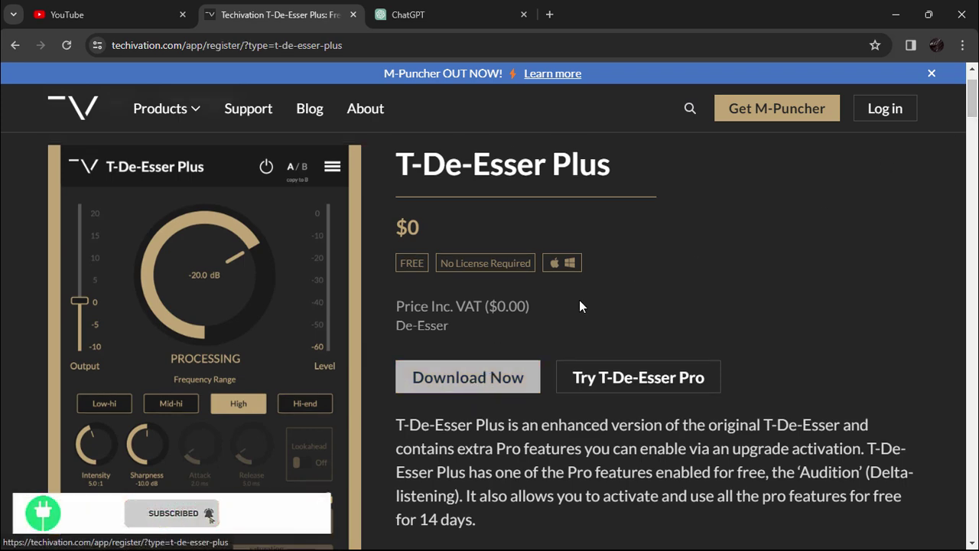
pyautogui.scroll(-2, 807, 305)
pyautogui.scroll(1, 808, 305)
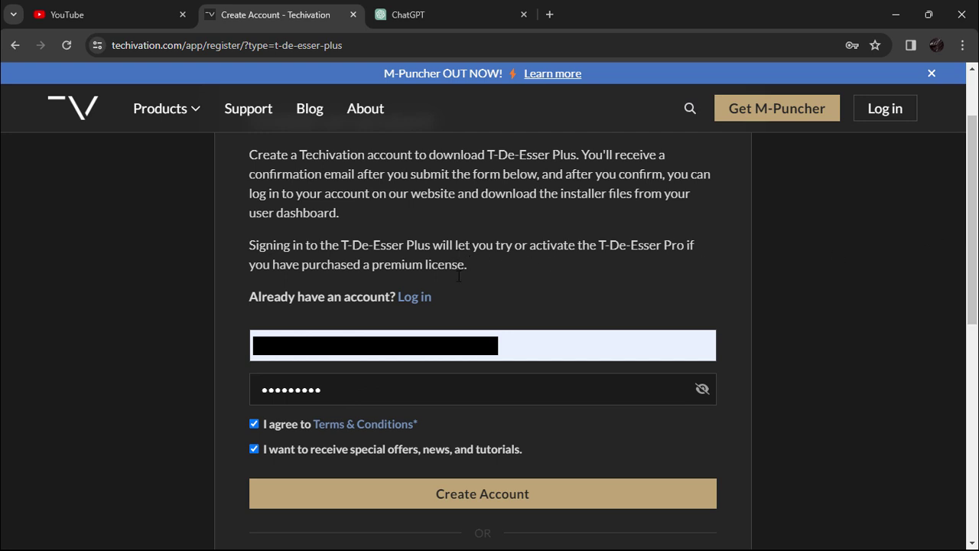
pyautogui.click(483, 508)
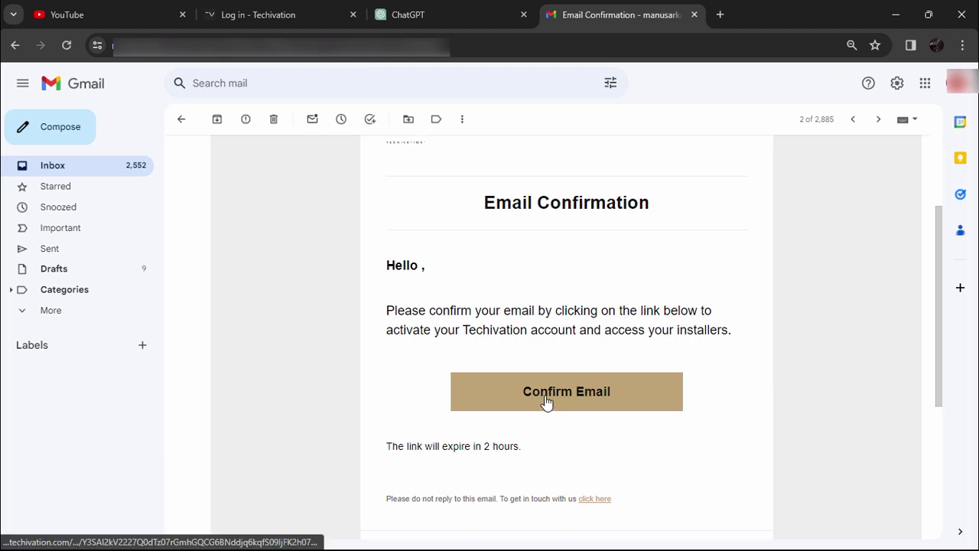
# Step: Confirm the account's e-mail address from the Techivation message in Gmail and log in to the Techivation site
pyautogui.click(569, 450)
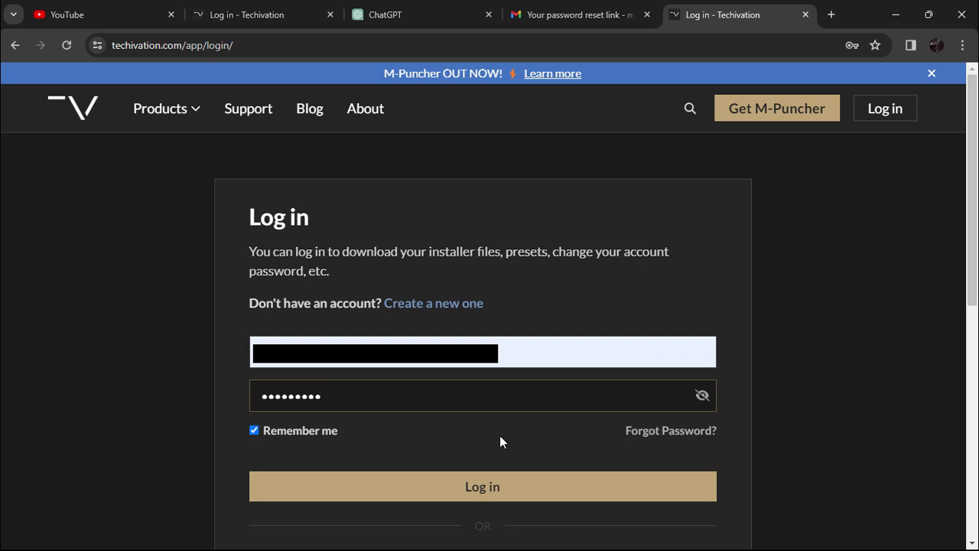
pyautogui.click(482, 494)
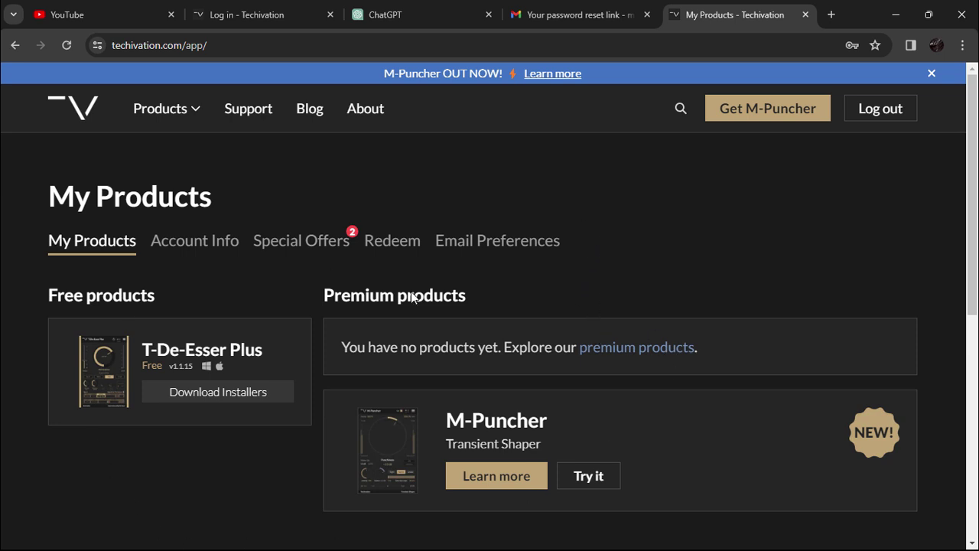
# Step: Download the T-De-Esser Plus installers from My Products and show the downloaded zip in its folder
pyautogui.click(212, 403)
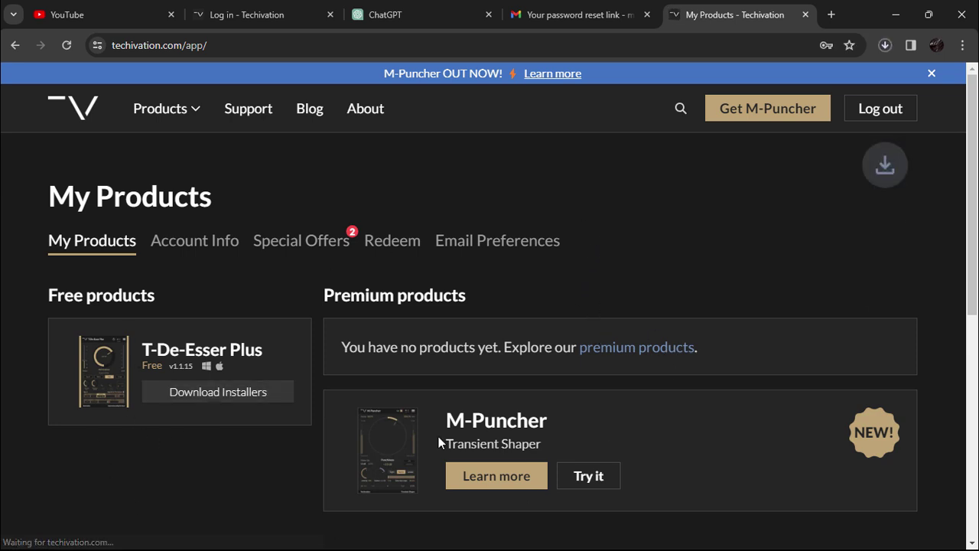
pyautogui.click(885, 45)
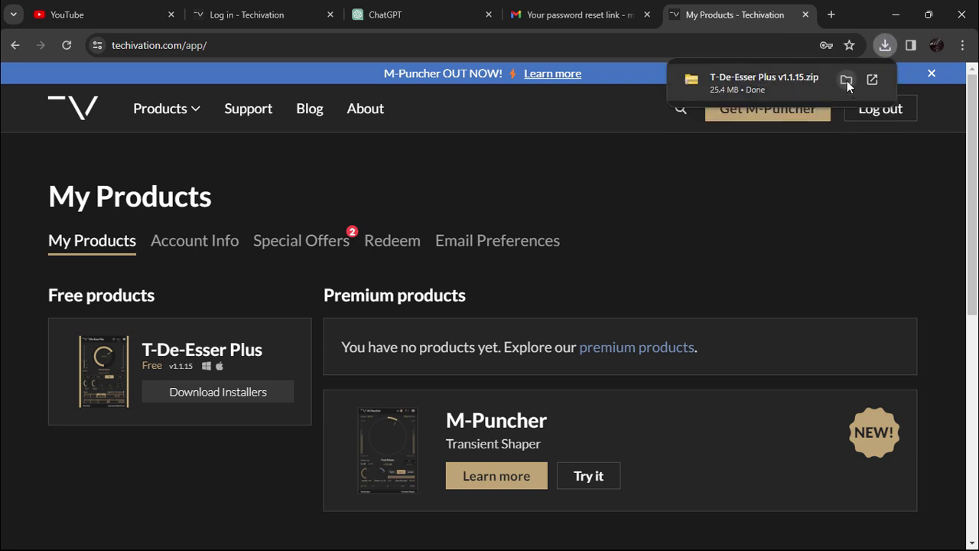
pyautogui.click(846, 81)
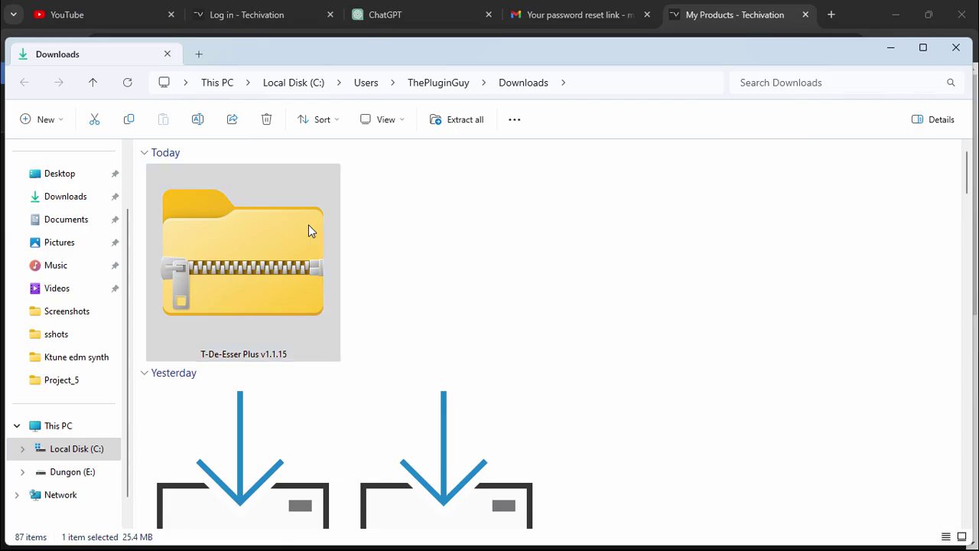
# Step: Extract the T-De-Esser Plus v1.1.15 archive with WinRAR into a folder of the same name
pyautogui.rightClick(308, 224)
pyautogui.moveTo(378, 416)
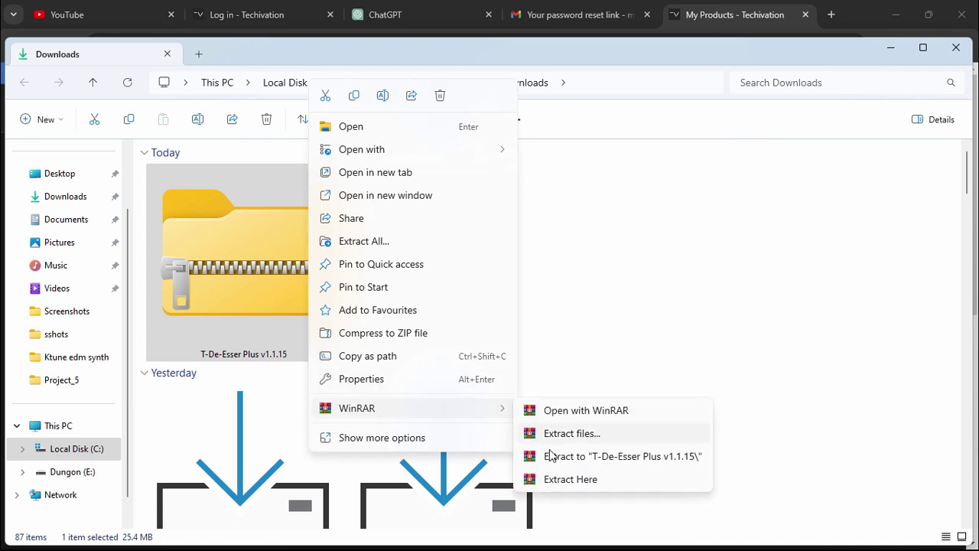
pyautogui.click(560, 457)
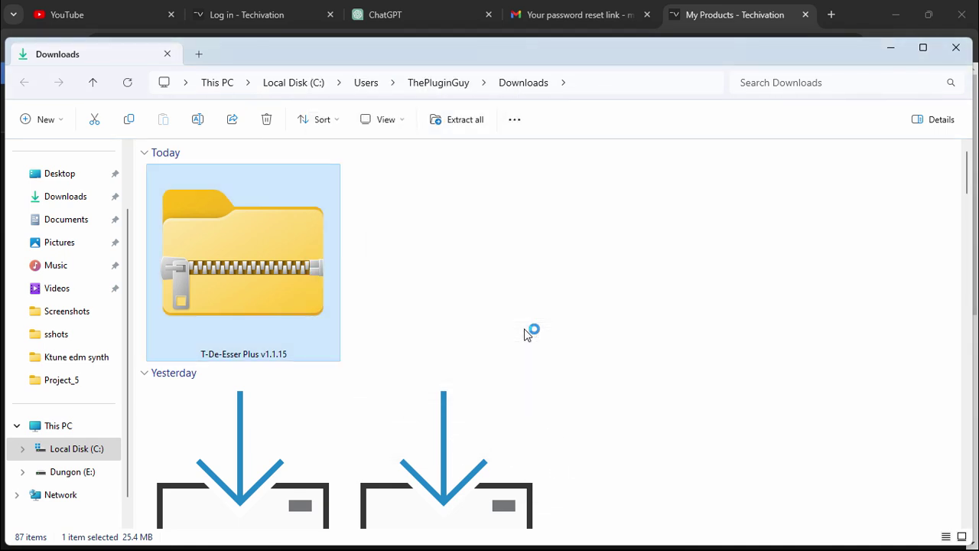
# Step: Open the extracted T-De-Esser Plus v1.1.15 folder and its inner folder, and select the Windows installer
pyautogui.doubleClick(457, 252)
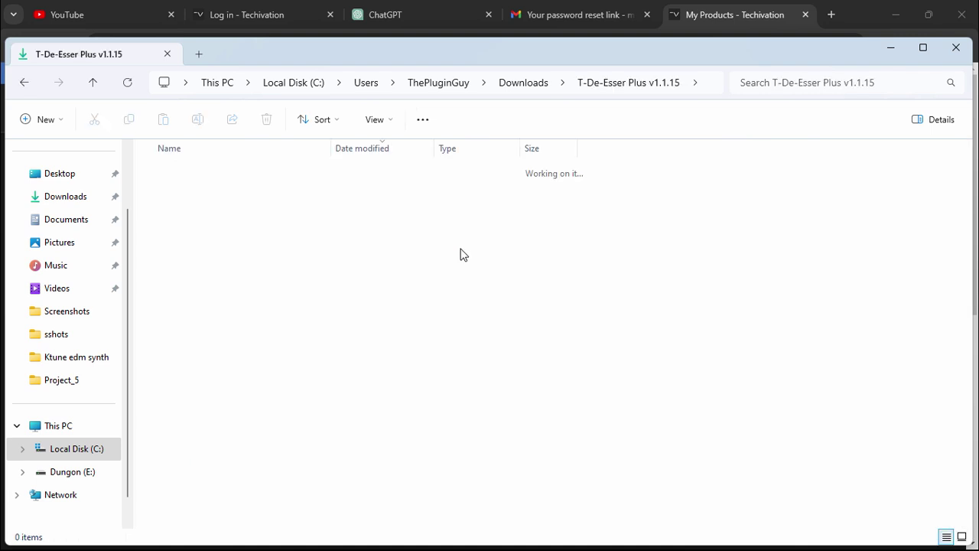
pyautogui.doubleClick(309, 193)
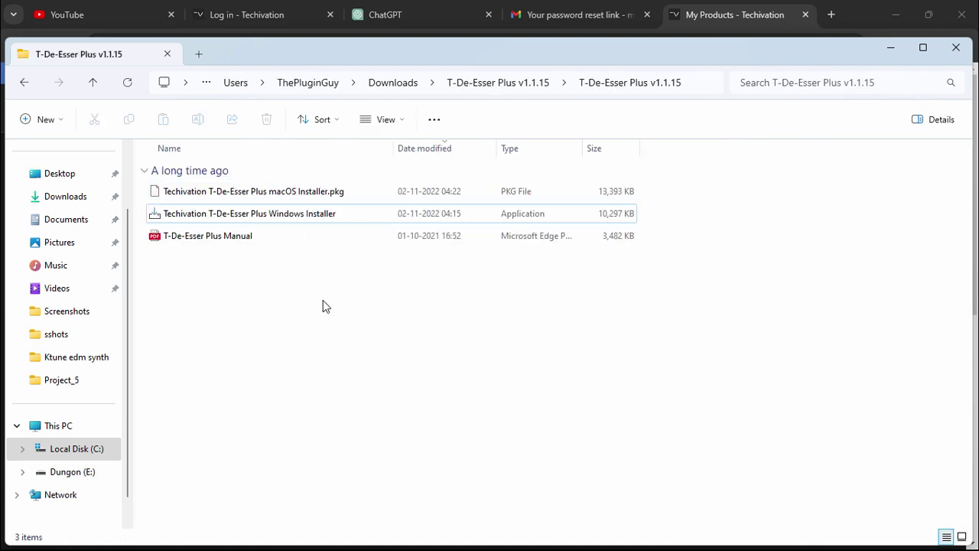
pyautogui.click(305, 193)
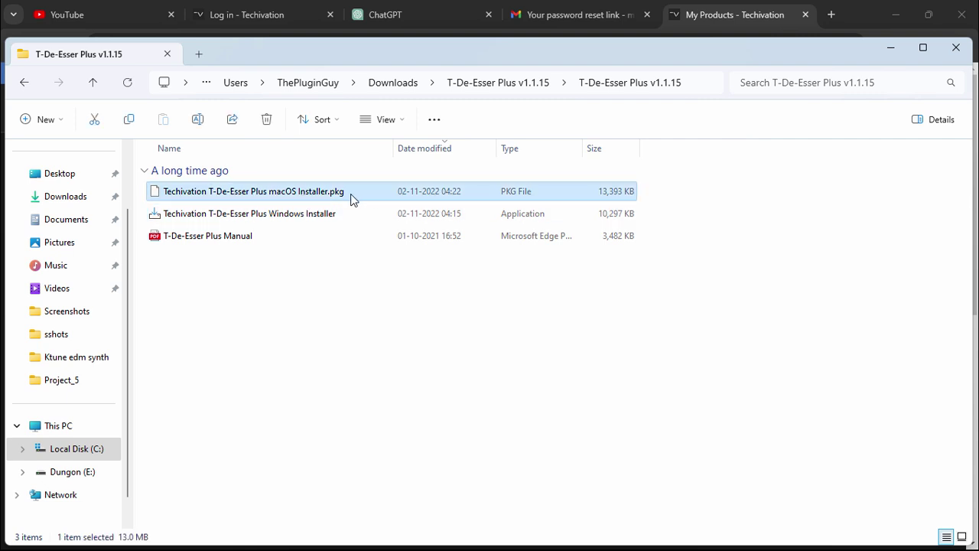
pyautogui.click(301, 222)
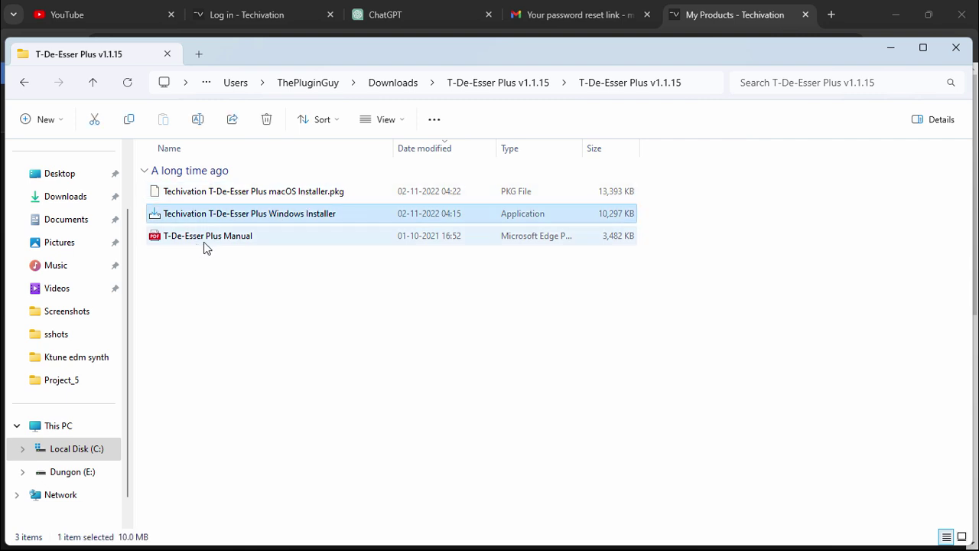